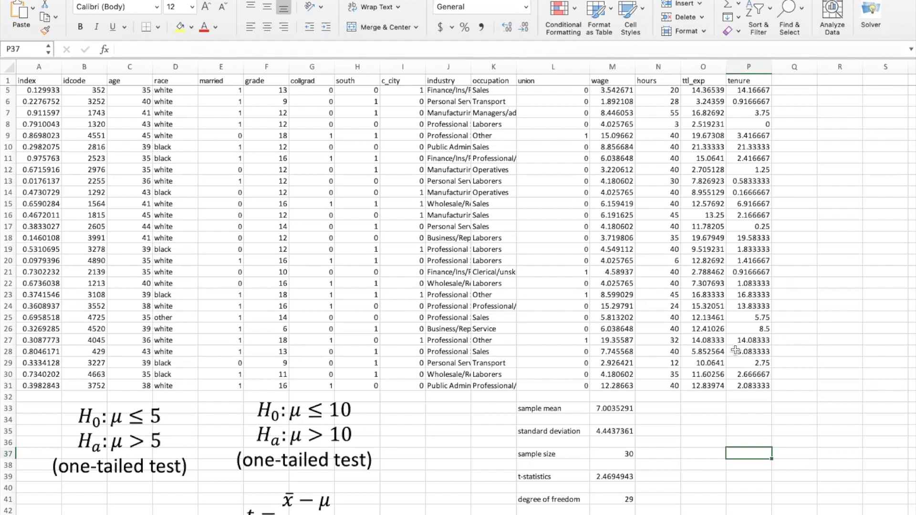
Step: Review the μ ≤ 5 hypothesis text and the sample mean label
scroll(498, 226, "up", 3)
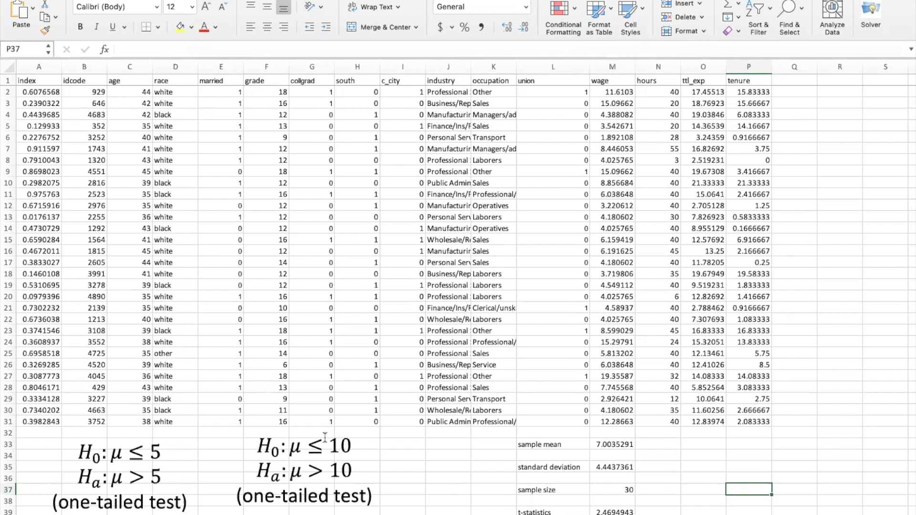
left_click(104, 470)
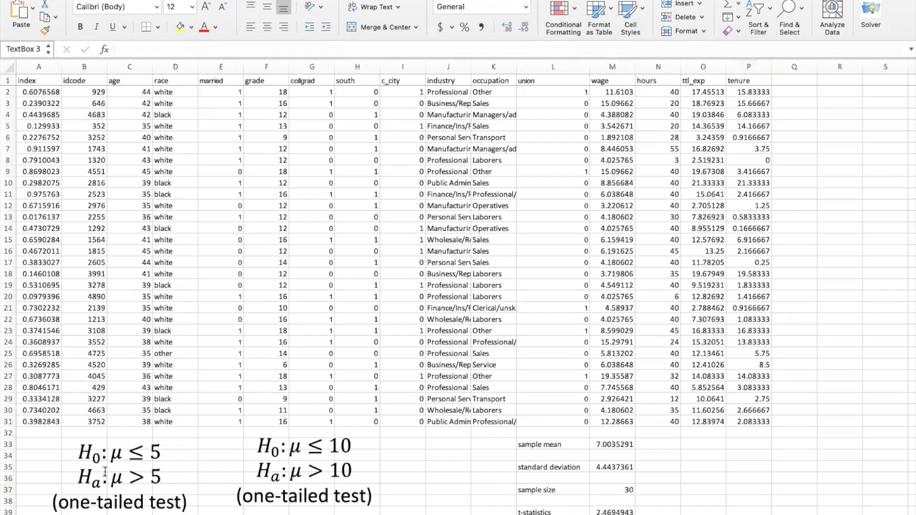
left_click(118, 443)
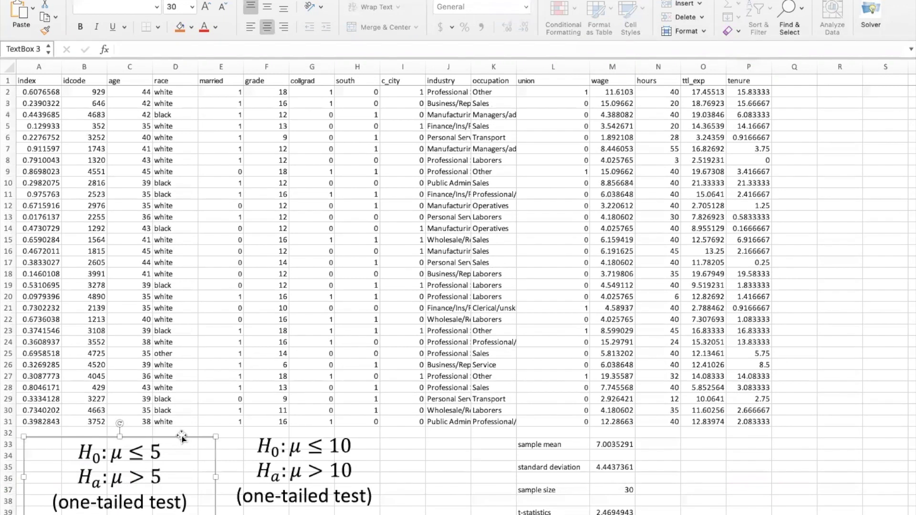
left_click(558, 444)
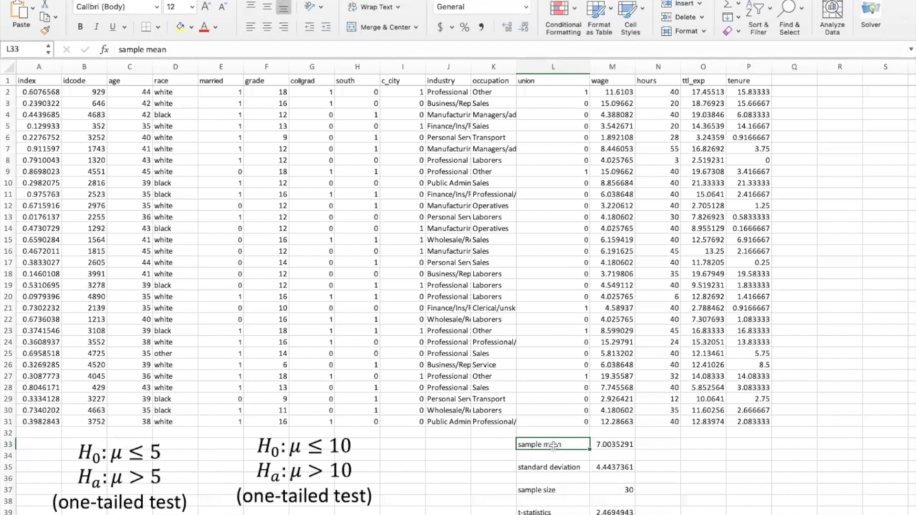
Step: Re-enter =AVERAGE(M2:M31) in M33, giving a sample mean of 7.0035291
left_click(602, 445)
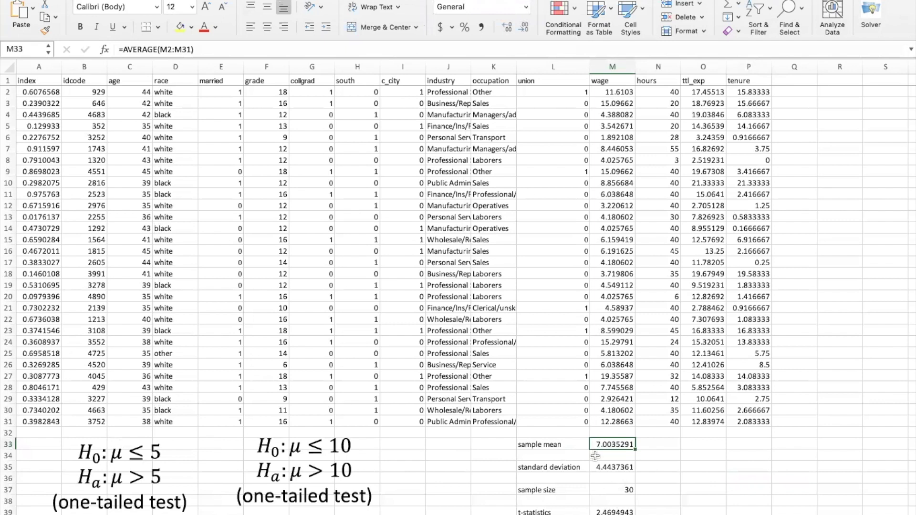
type("=a")
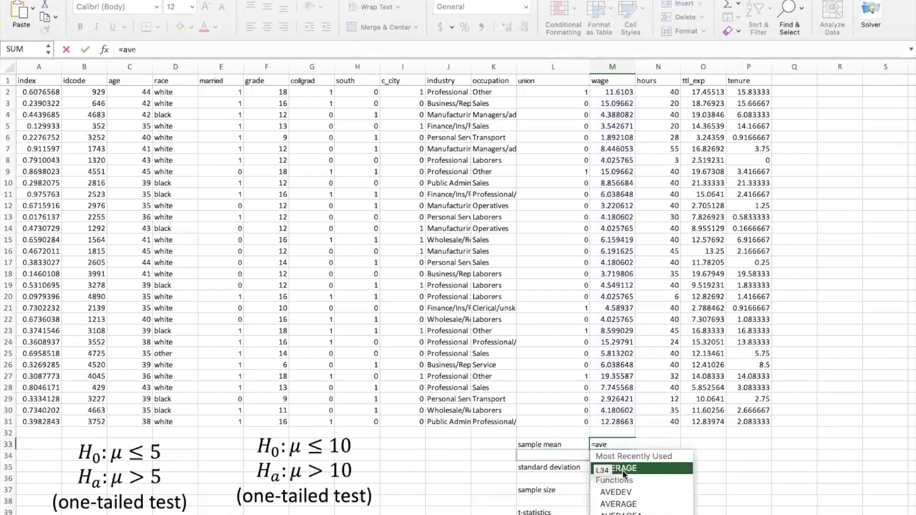
type("ve")
double_click(622, 469)
left_click_drag(613, 92, 614, 103)
left_click_drag(614, 197, 616, 420)
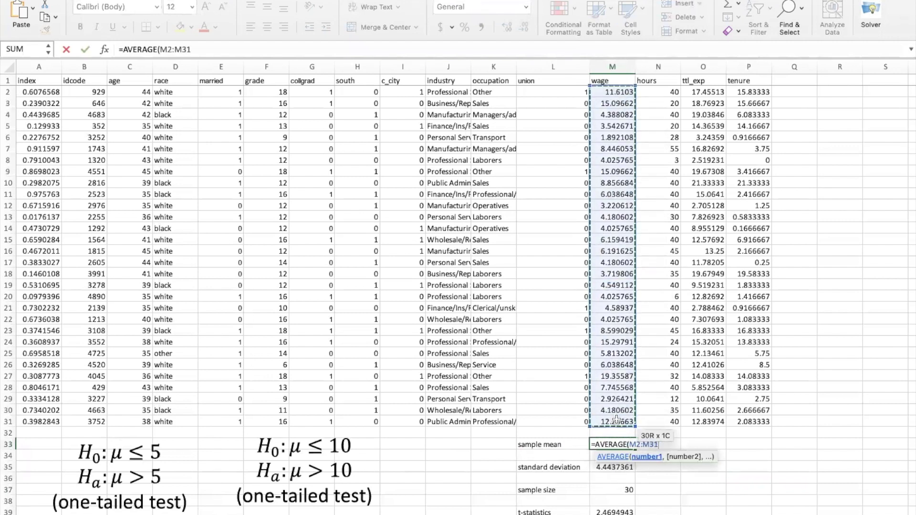
type(")")
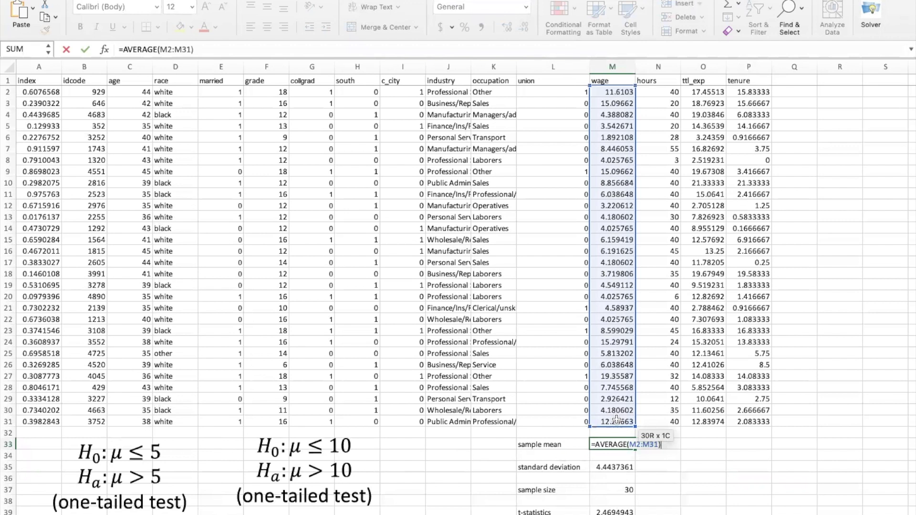
key("Return")
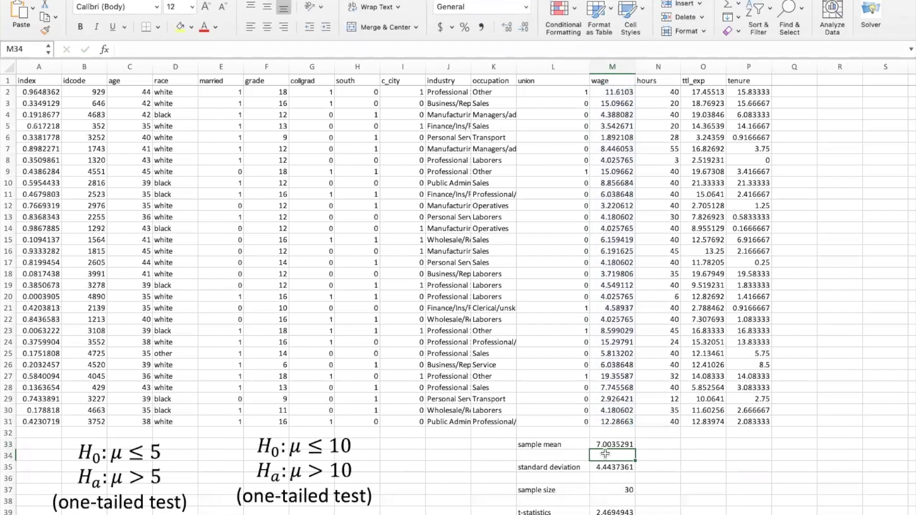
Step: Re-enter =STDEV.S(M2:M31) in M35, giving a standard deviation of 4.4437361
left_click(551, 471)
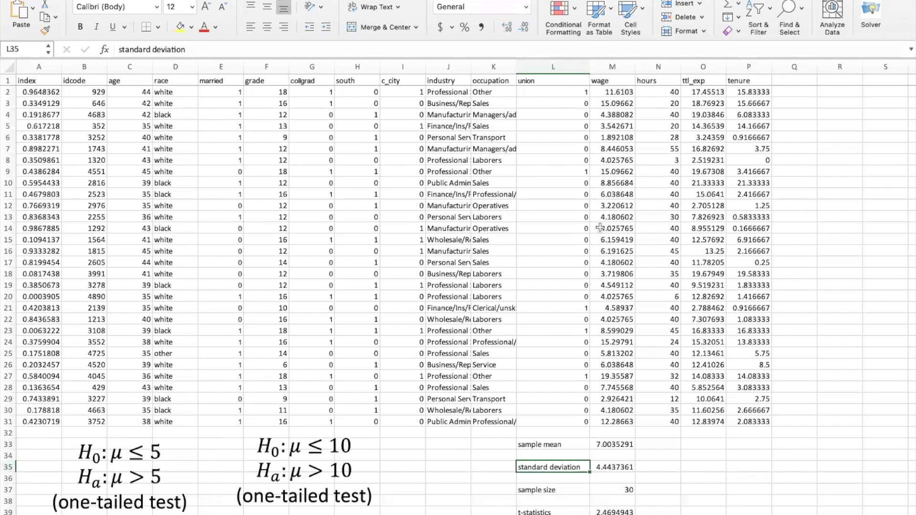
left_click(610, 468)
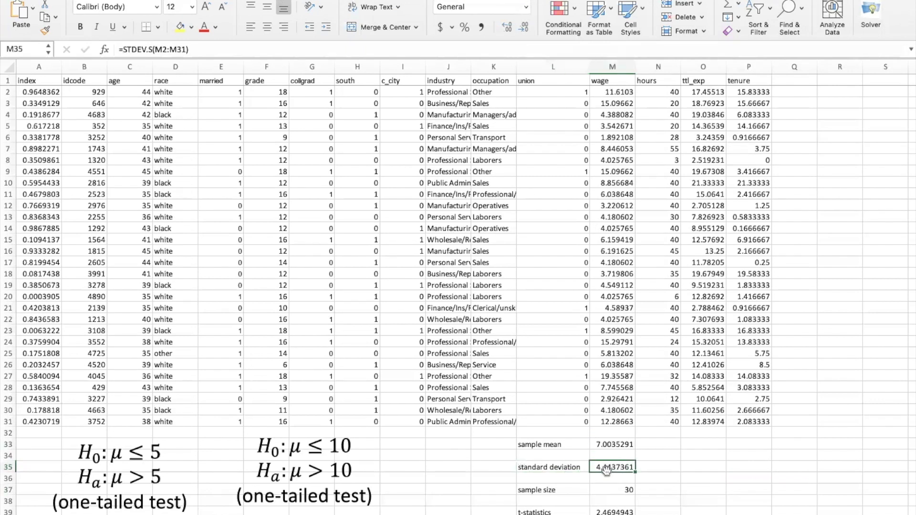
type("=s")
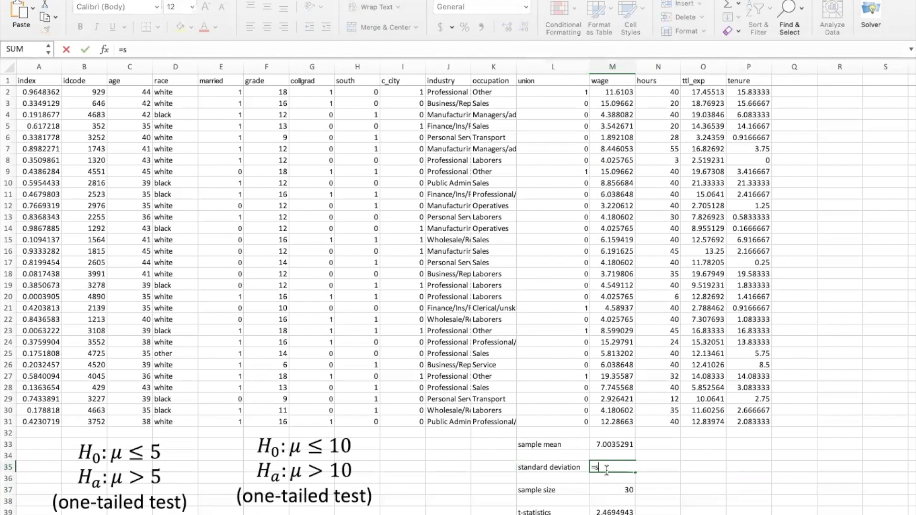
type("t")
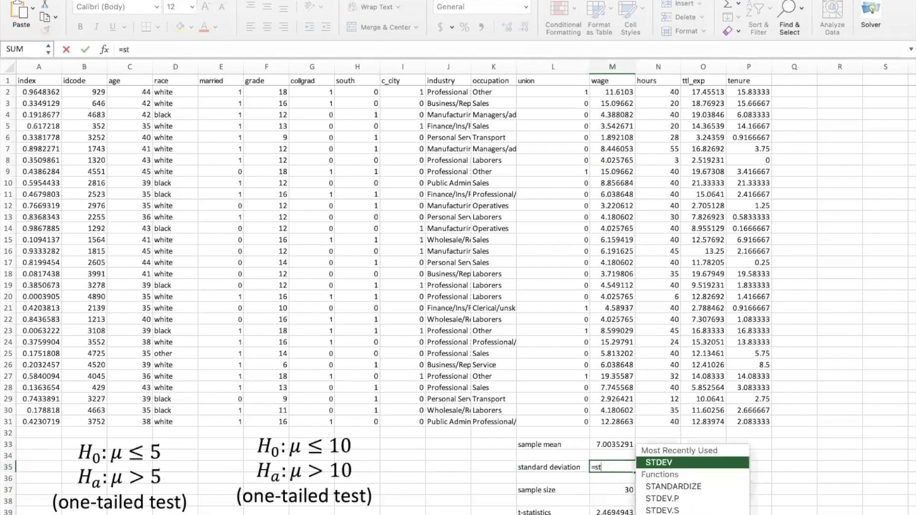
double_click(669, 511)
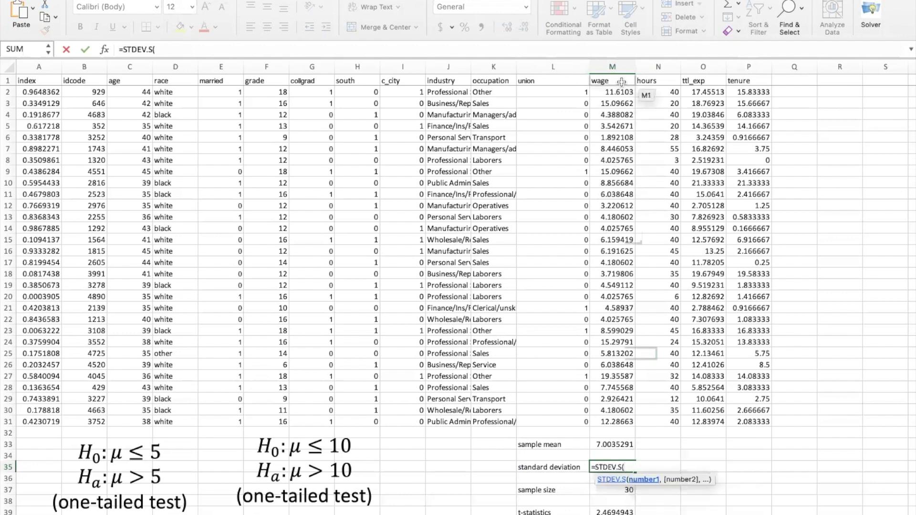
left_click_drag(616, 92, 619, 419)
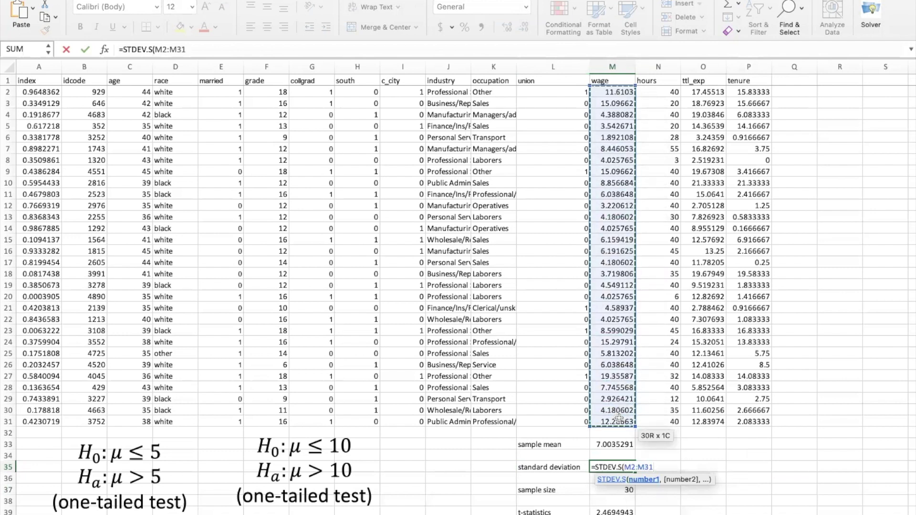
type(")")
key("Return")
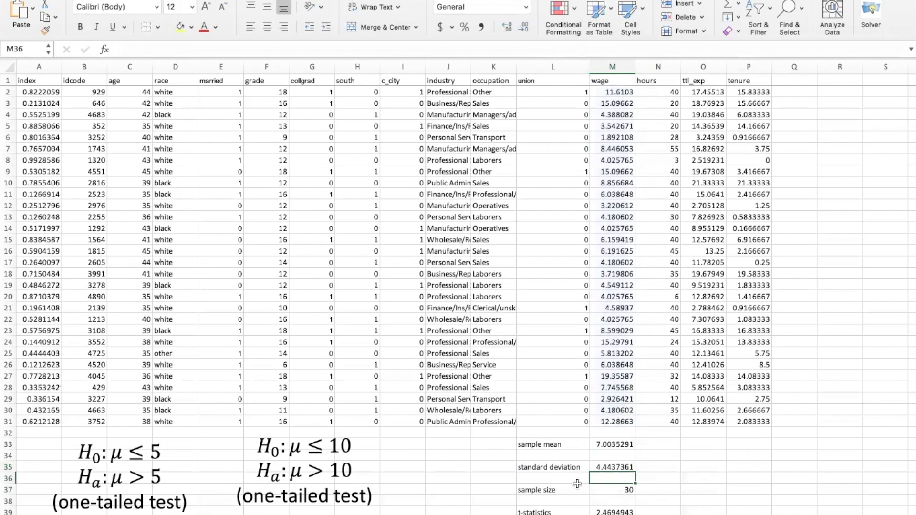
scroll(595, 483, "down", 2)
scroll(594, 483, "down", 5)
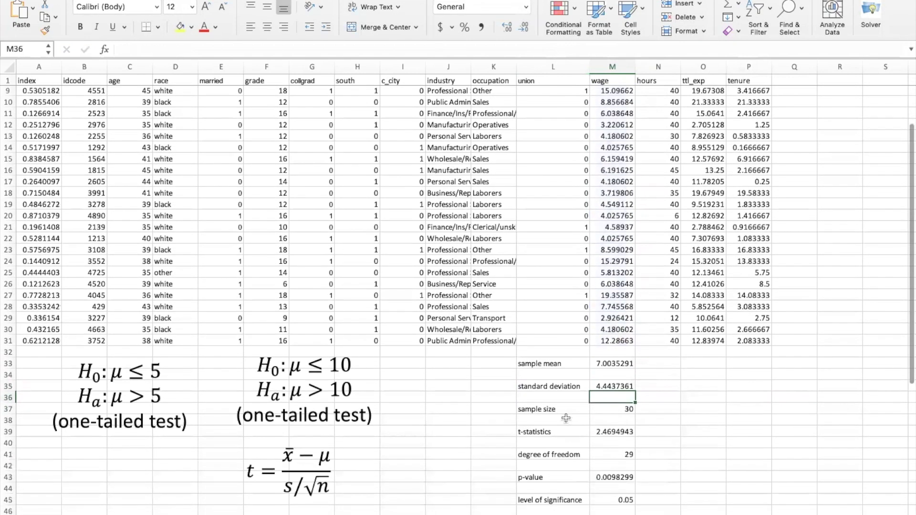
scroll(567, 419, "up", 4)
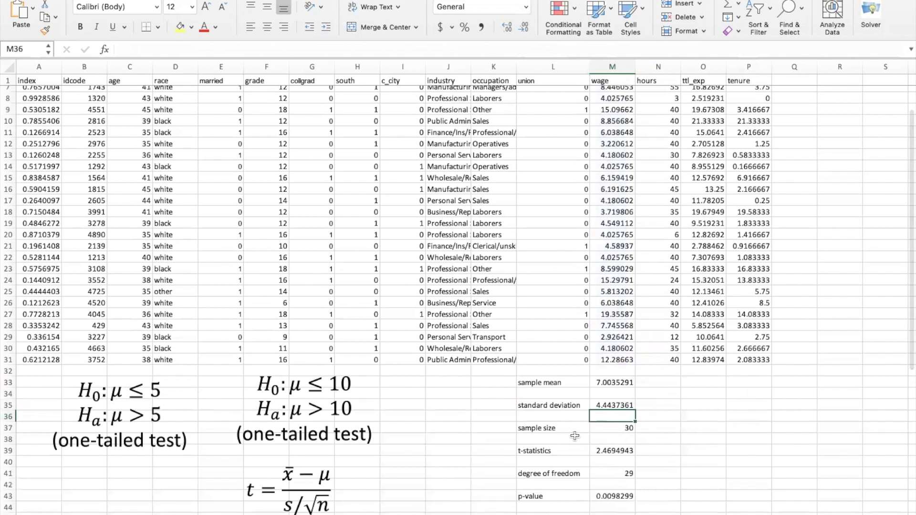
scroll(600, 433, "up", 2)
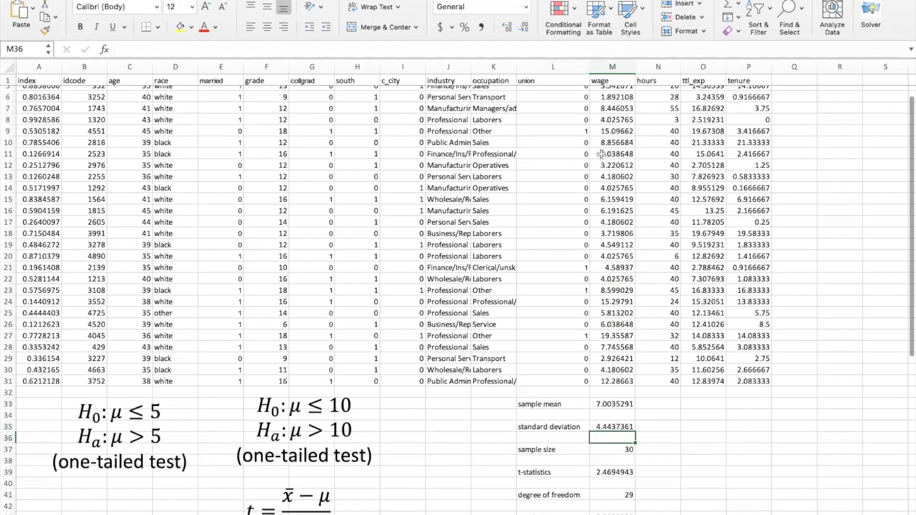
left_click(611, 449)
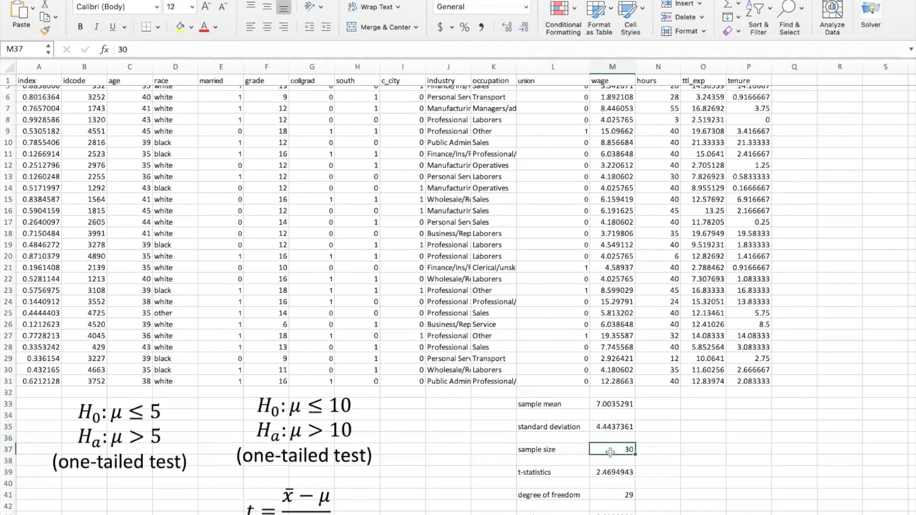
scroll(576, 453, "down", 1)
scroll(577, 453, "down", 2)
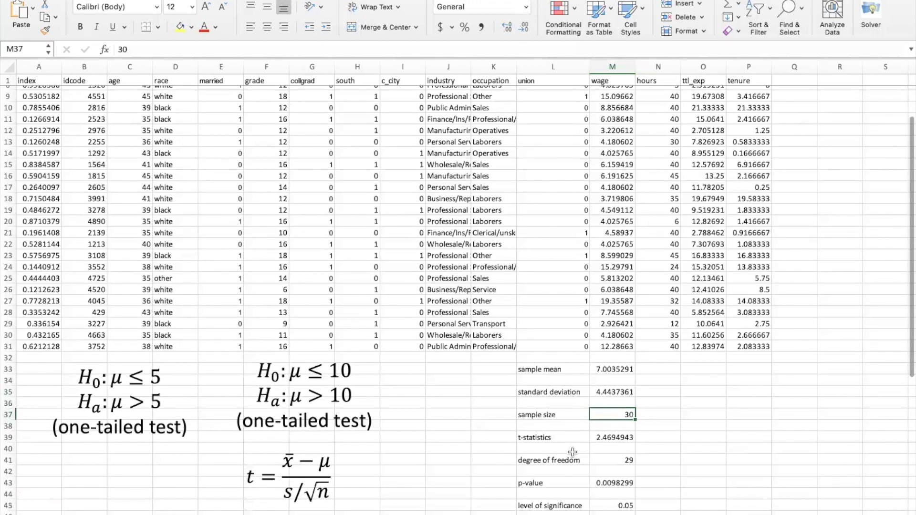
left_click(545, 438)
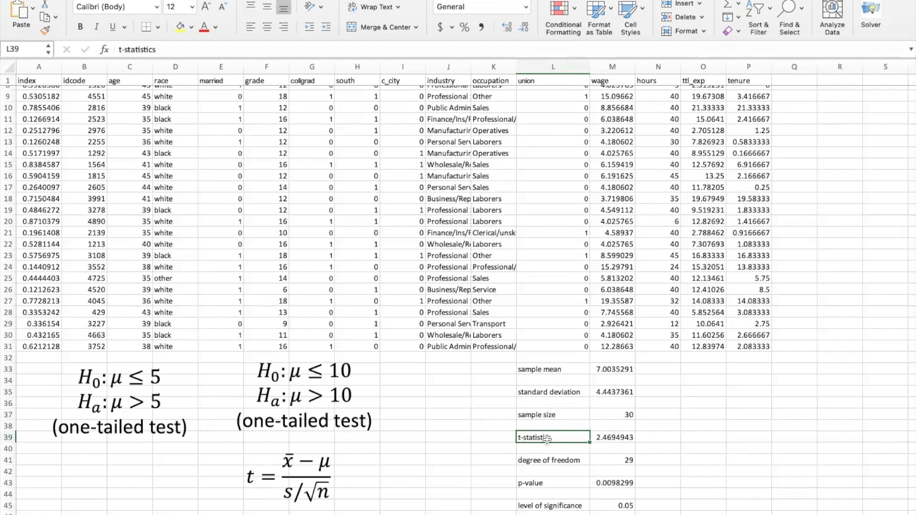
left_click(269, 472)
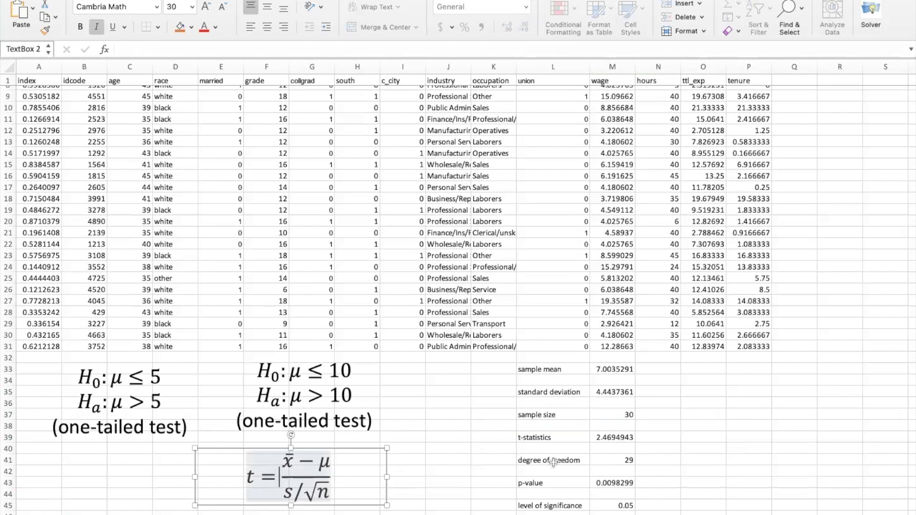
left_click(602, 437)
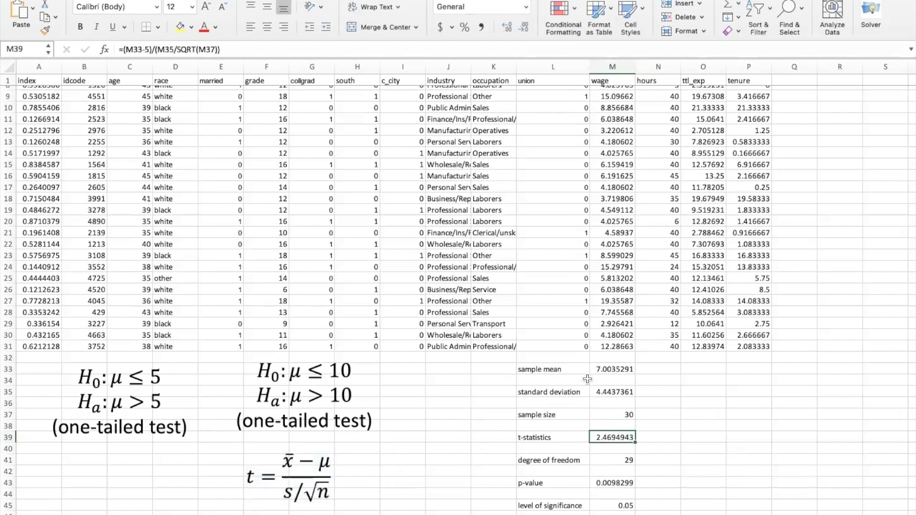
left_click(288, 461)
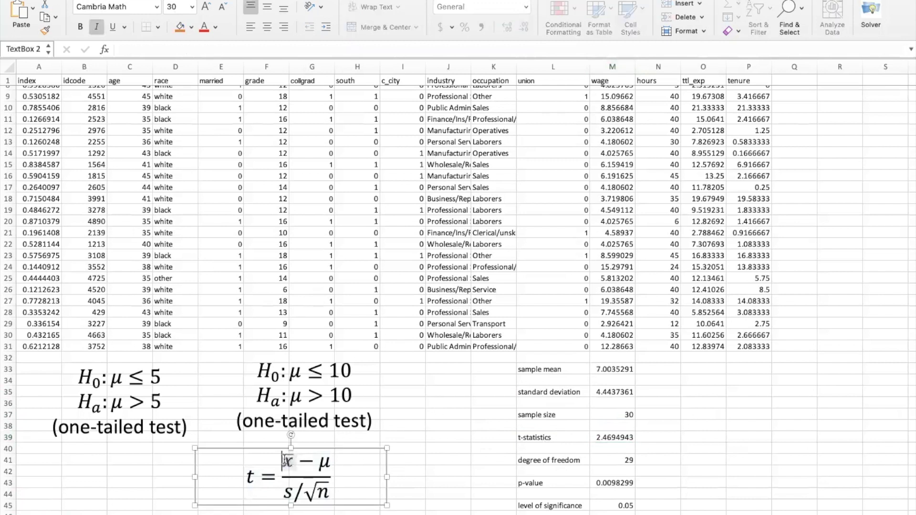
left_click(622, 370)
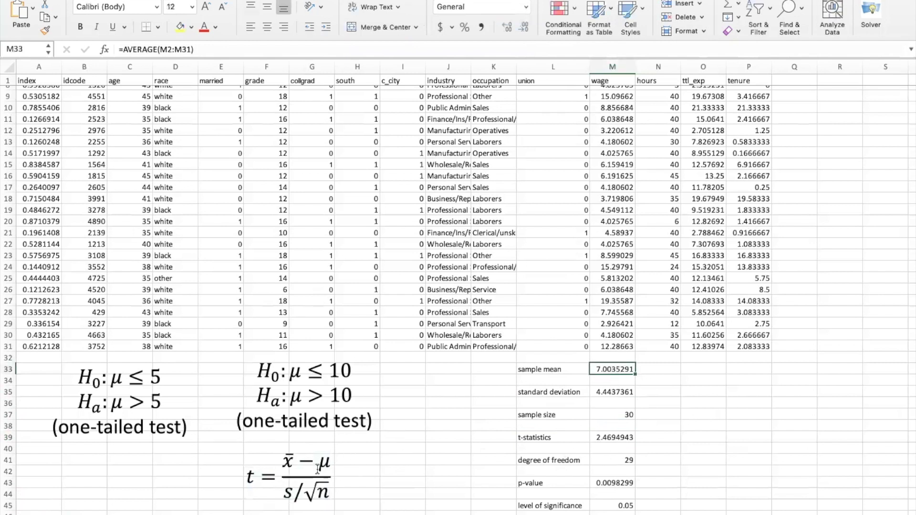
triple_click(156, 377)
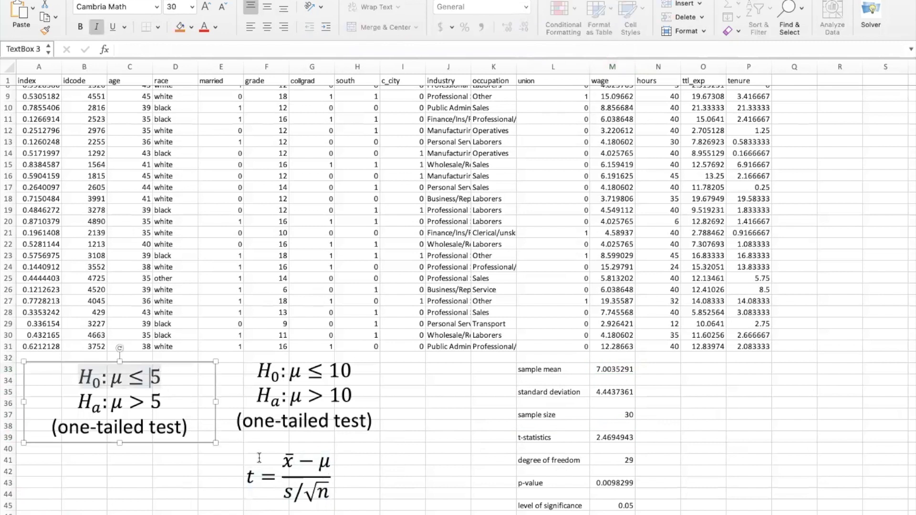
left_click(604, 437)
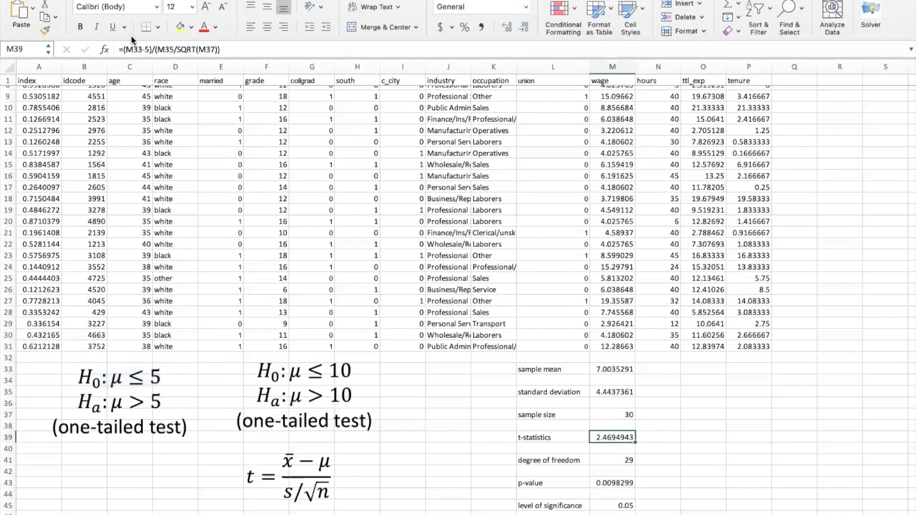
left_click(447, 50)
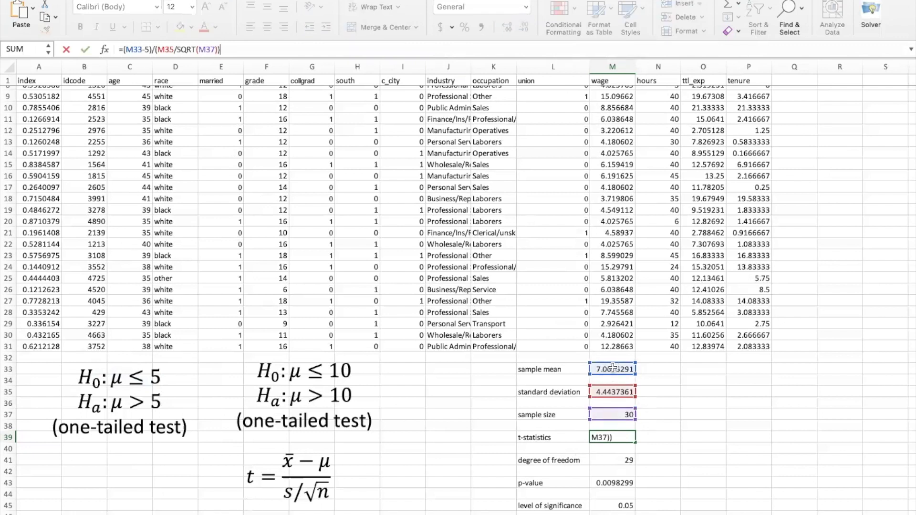
double_click(146, 50)
key("Return")
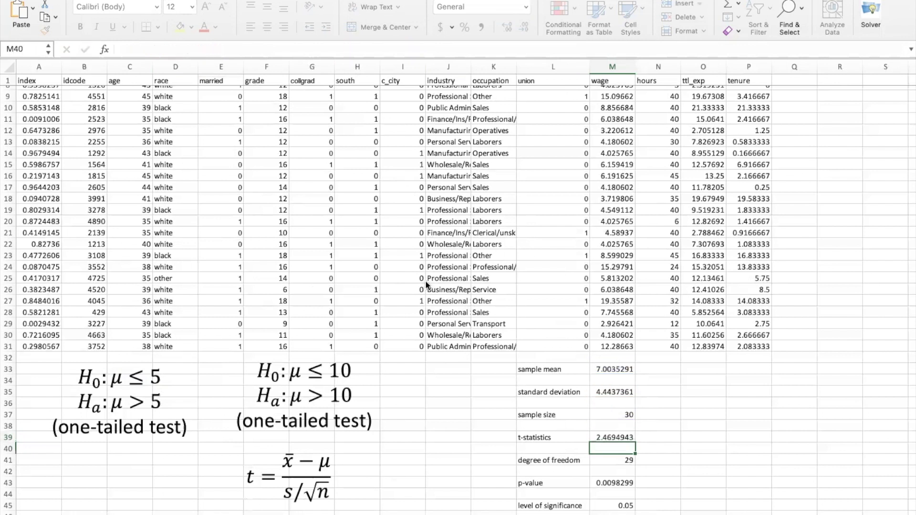
left_click(608, 463)
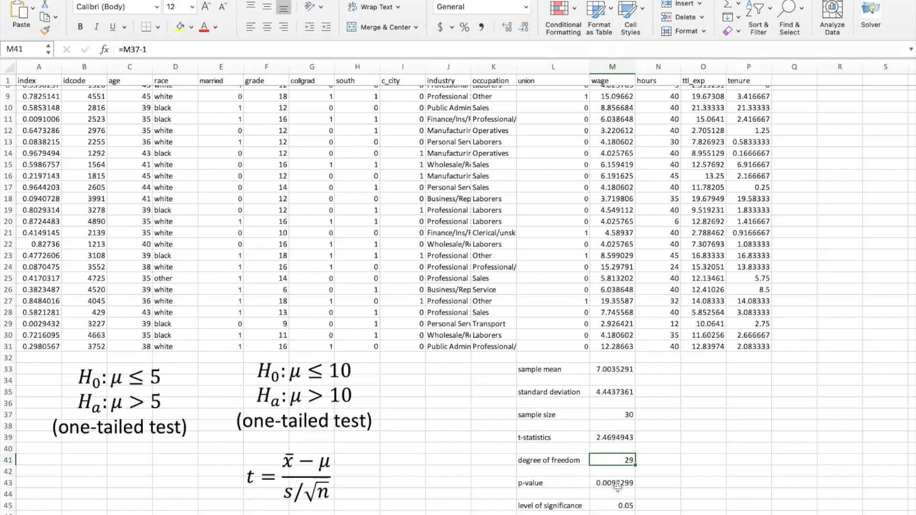
left_click(569, 485)
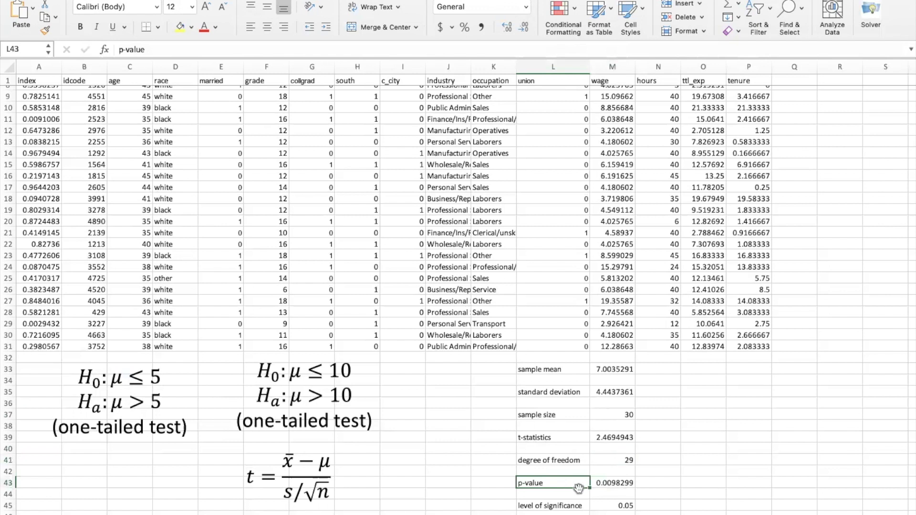
left_click(605, 483)
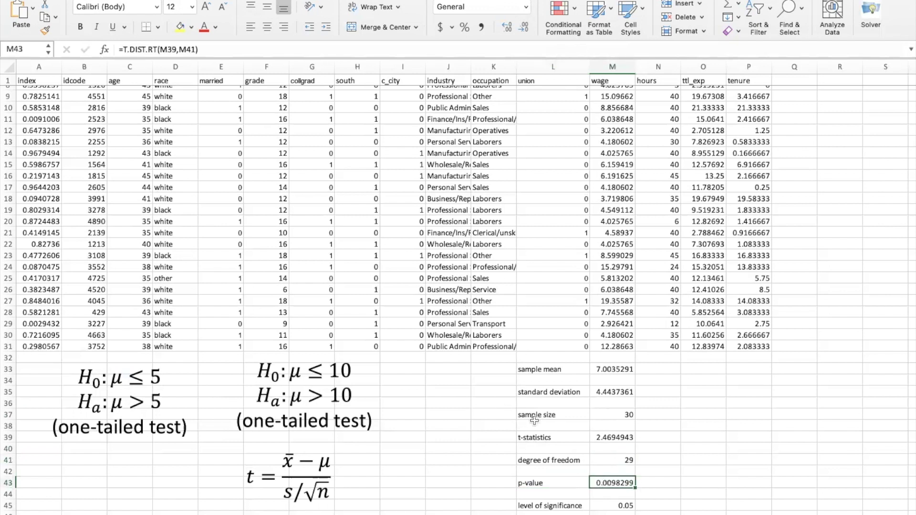
left_click(123, 406)
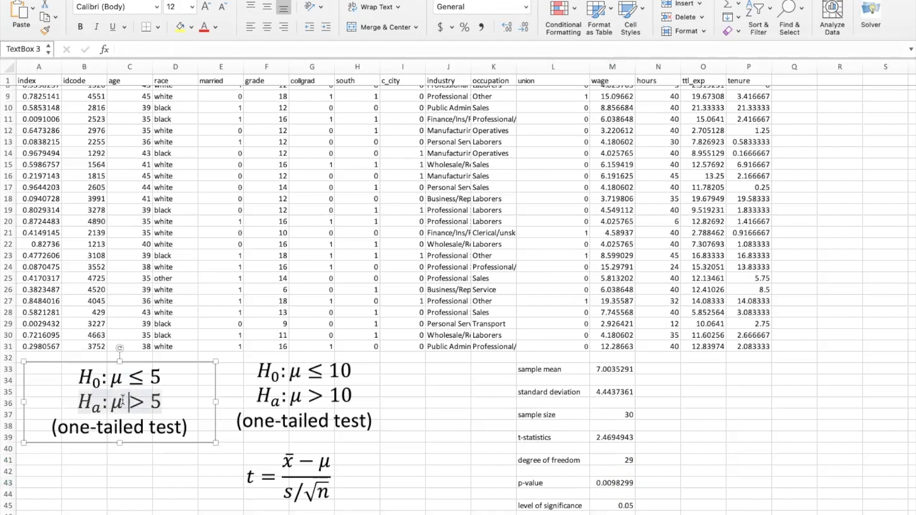
left_click(140, 362)
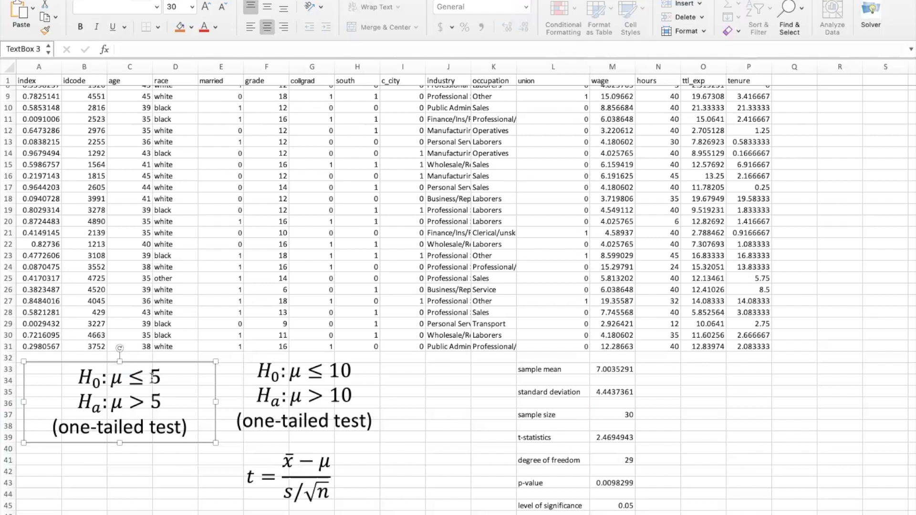
left_click_drag(163, 377, 82, 386)
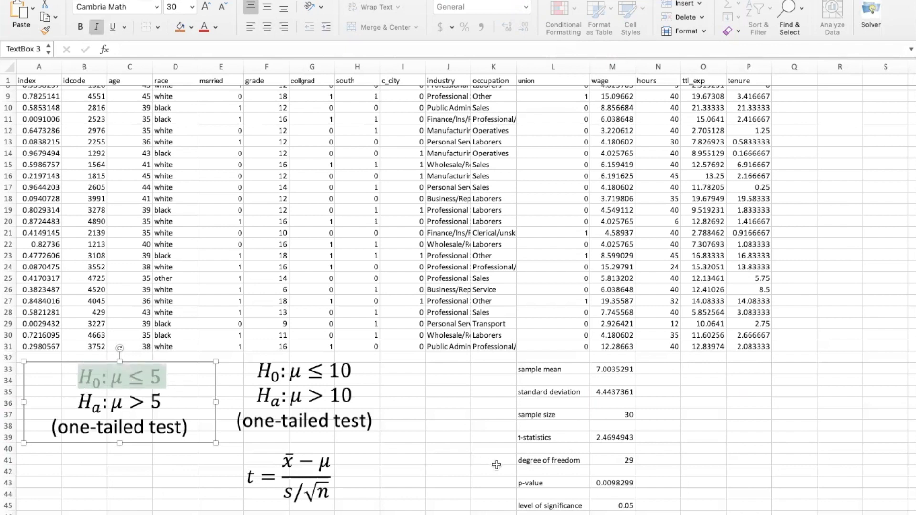
left_click(612, 483)
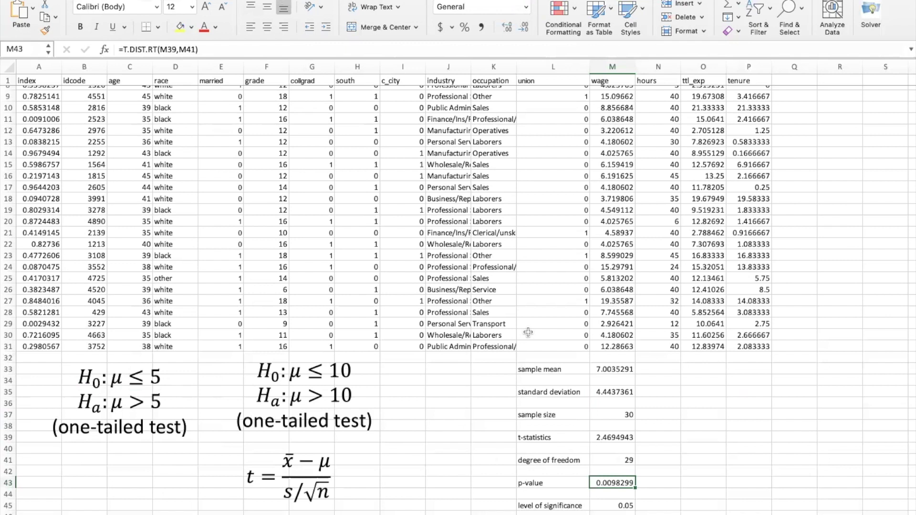
Step: Enter =T.DIST.RT(M39,M41) in M43 for a right-tail p-value of 0.0098299
type("=t.")
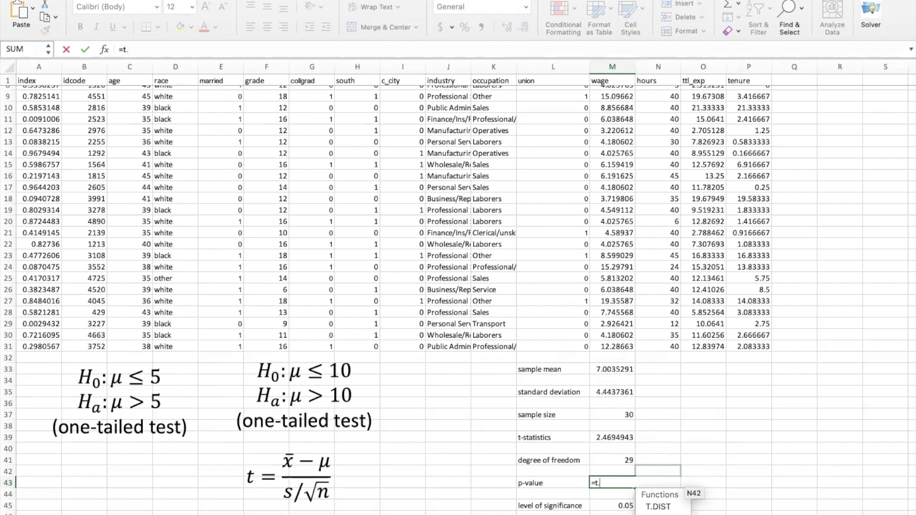
key("Down")
key("Down")
key("Tab")
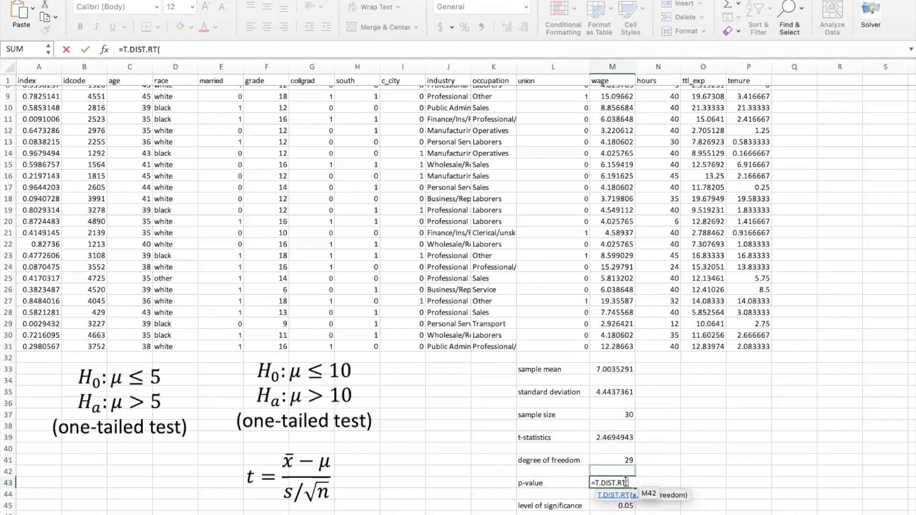
type("5,")
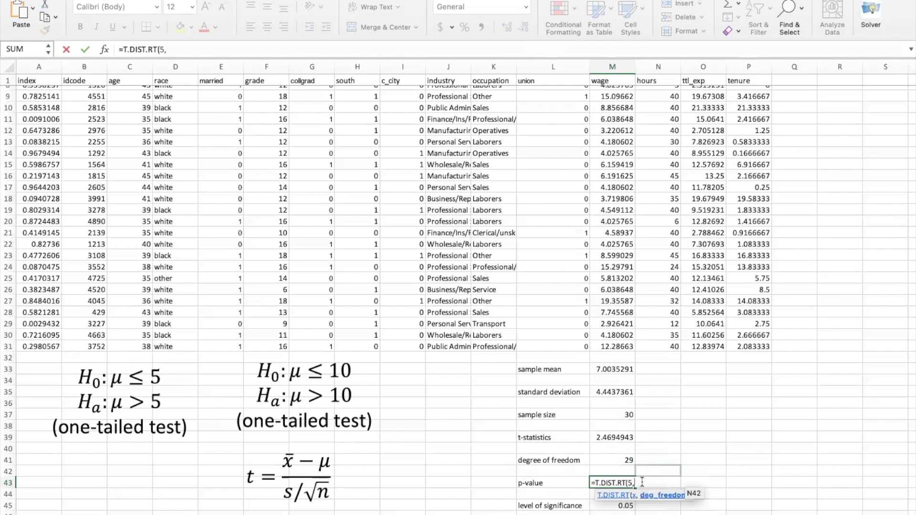
type("29")
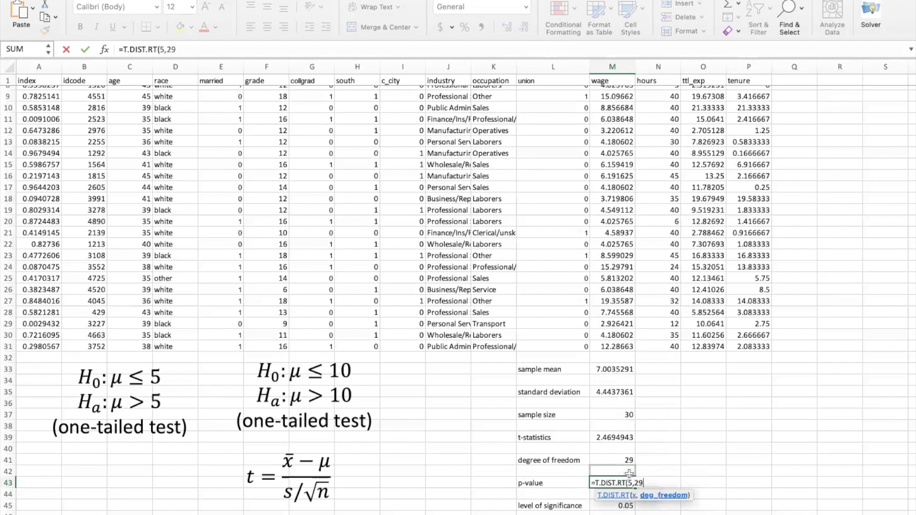
key("BackSpace")
key("BackSpace")
key("BackSpace")
key("BackSpace")
left_click(621, 439)
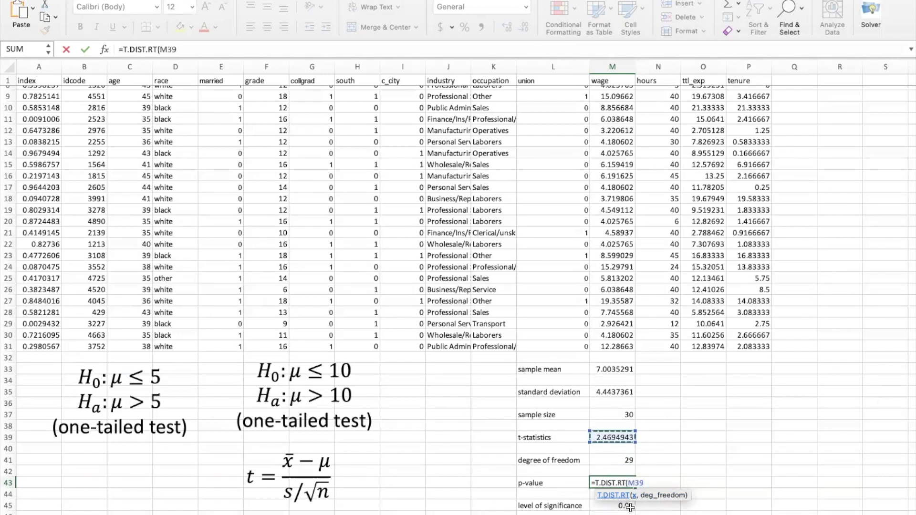
type(",")
left_click(619, 458)
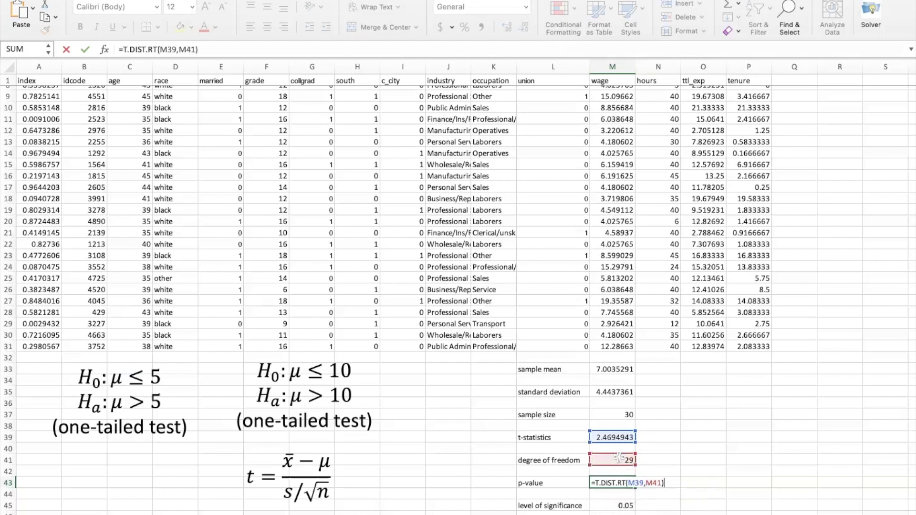
key("Return")
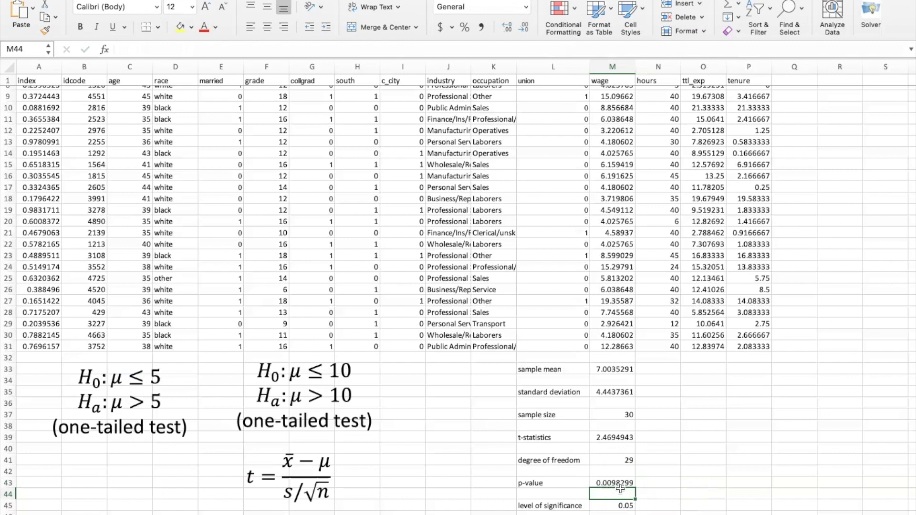
scroll(605, 506, "down", 2)
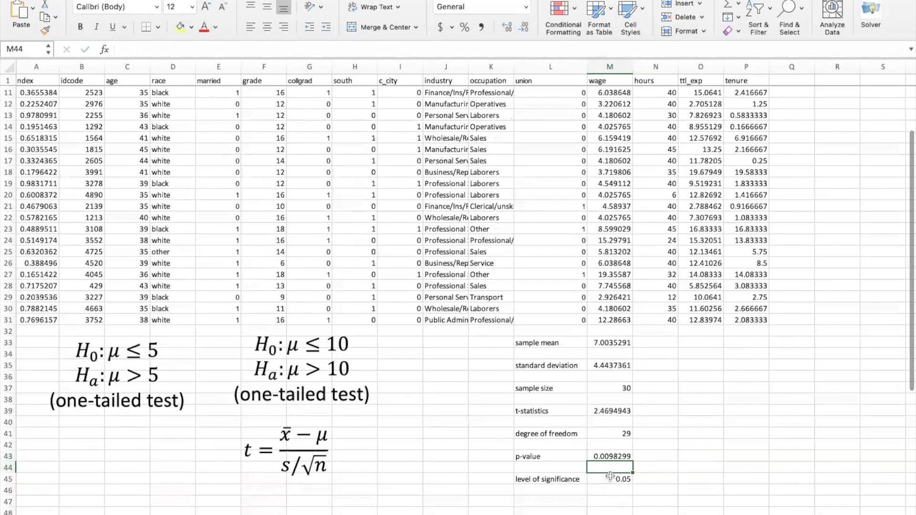
left_click(608, 476)
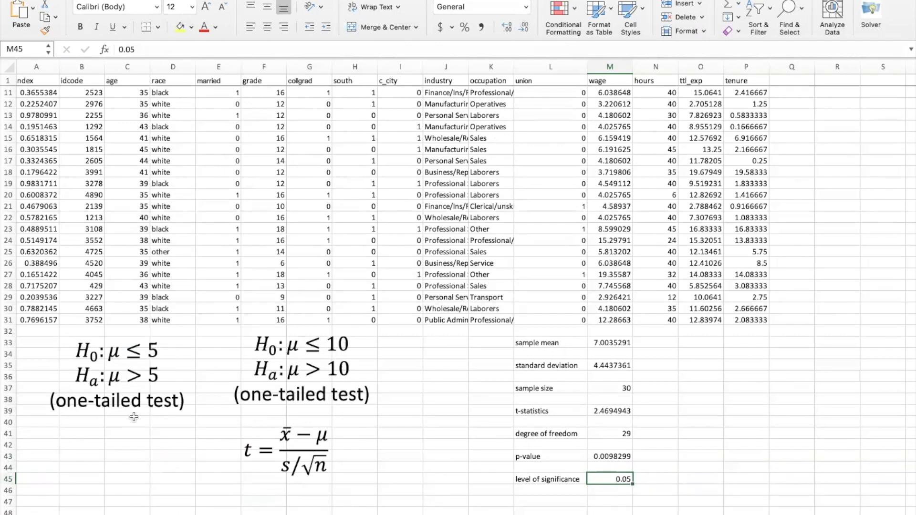
left_click(104, 372)
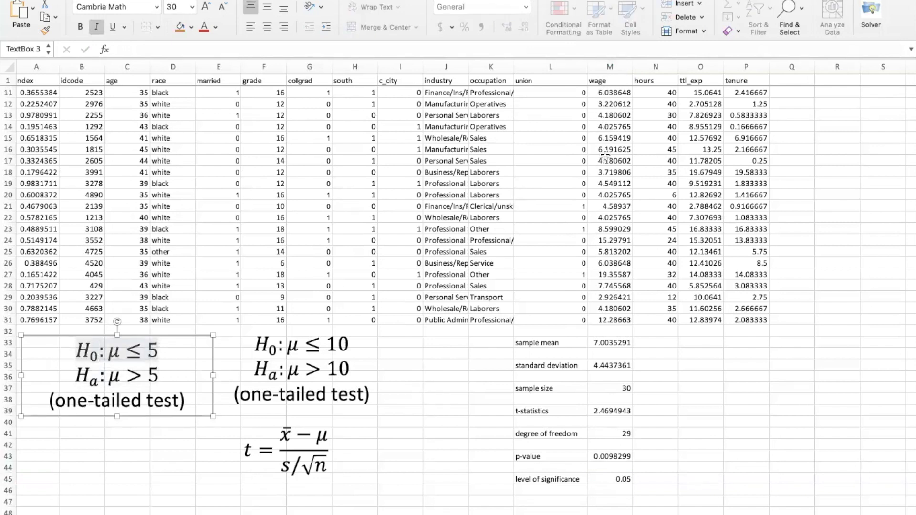
scroll(605, 155, "up", 3)
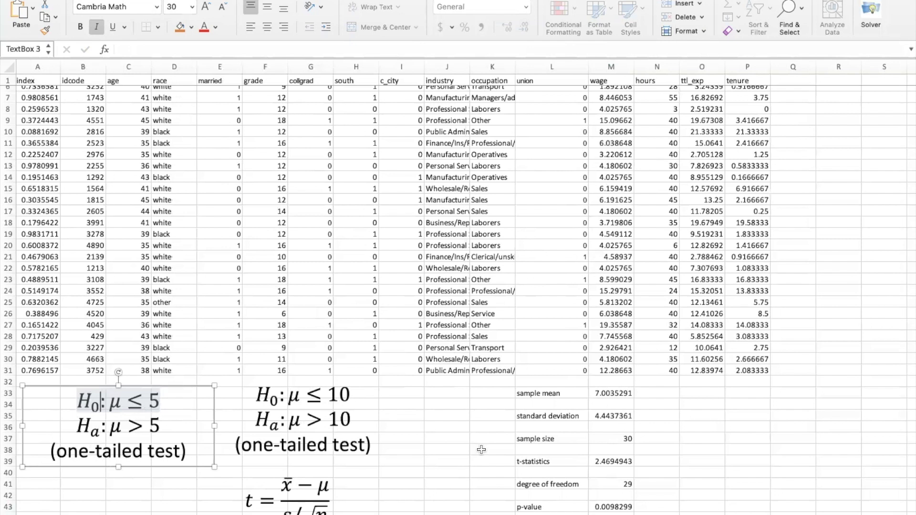
left_click(602, 394)
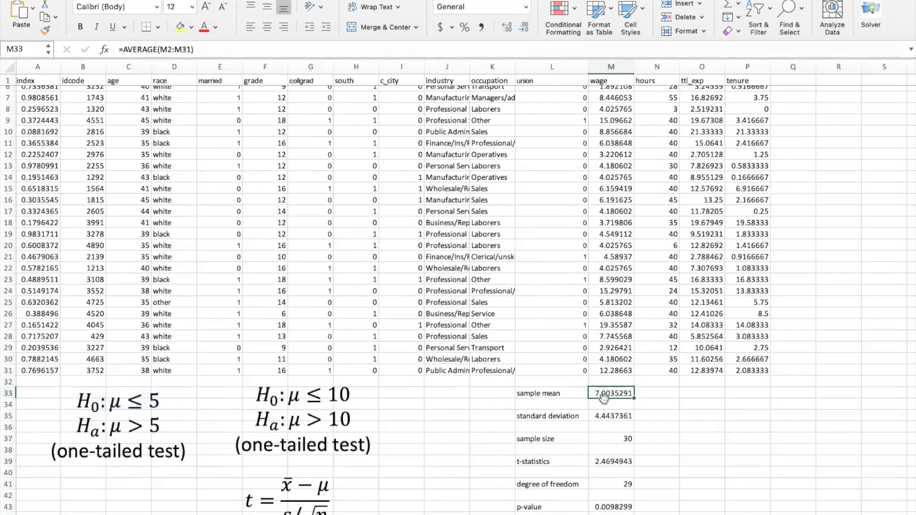
triple_click(131, 429)
scroll(598, 486, "down", 2)
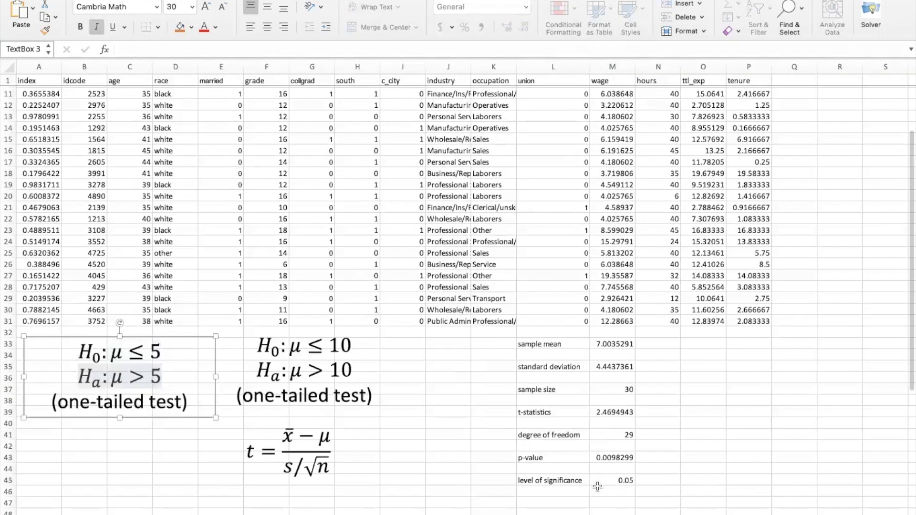
scroll(597, 486, "down", 1)
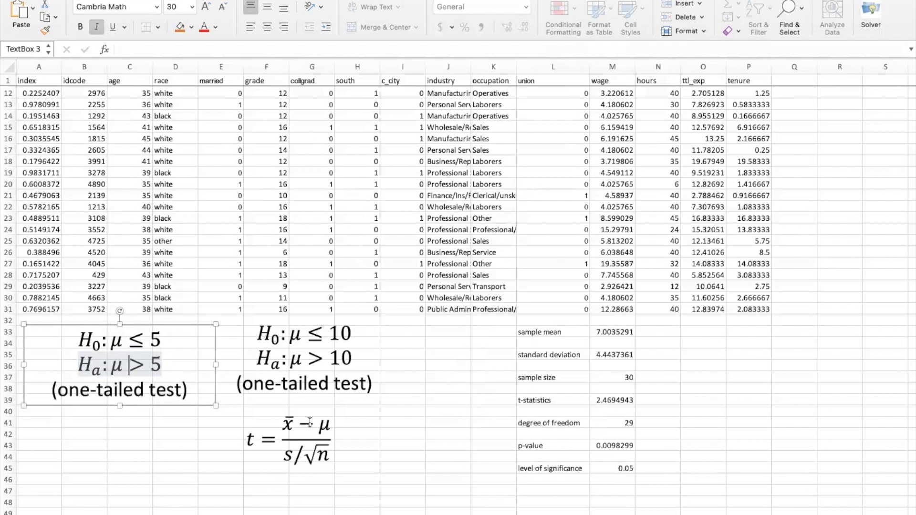
left_click(200, 425)
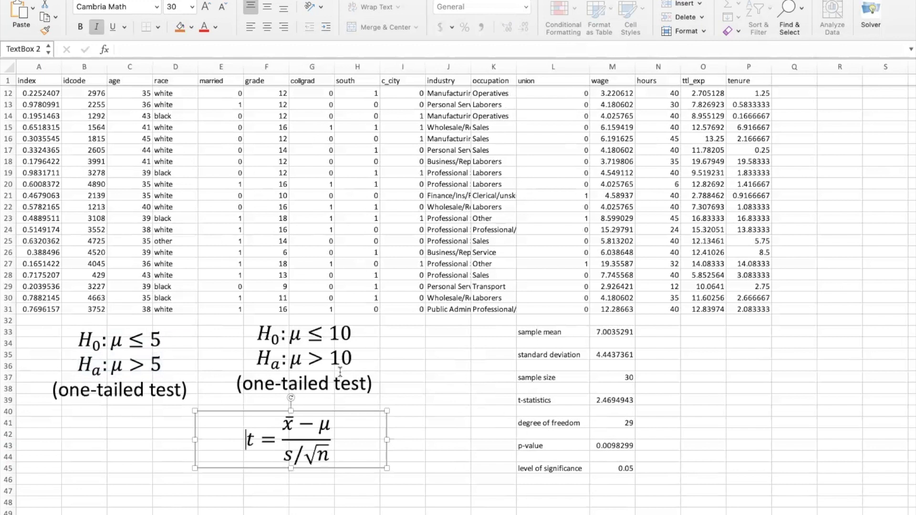
left_click(307, 355)
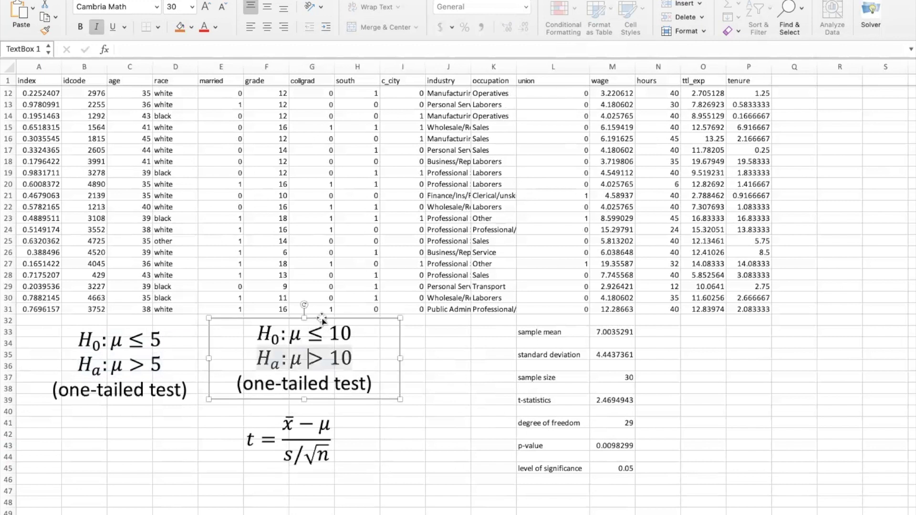
Step: Change the hypothesised mean in M39's t-statistic formula from 5 to 10, giving t = -3.6933667
left_click(322, 319)
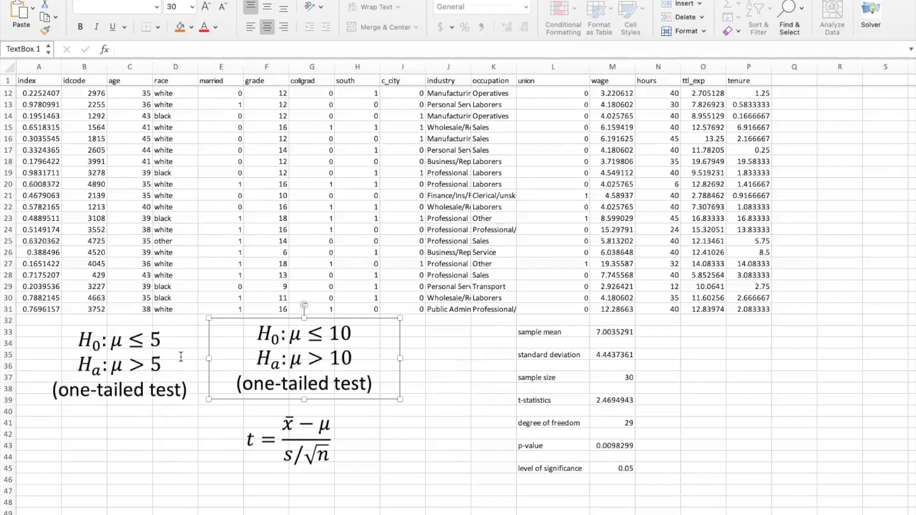
left_click_drag(334, 332, 348, 335)
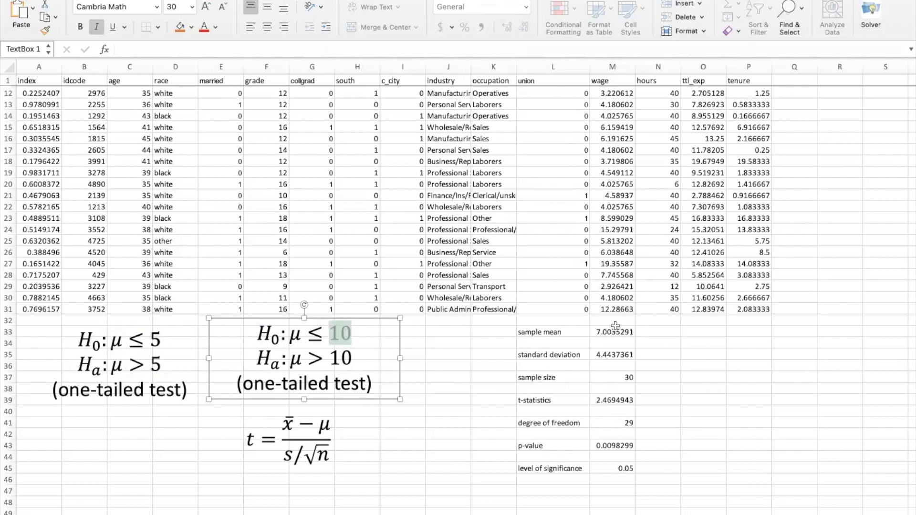
left_click(609, 401)
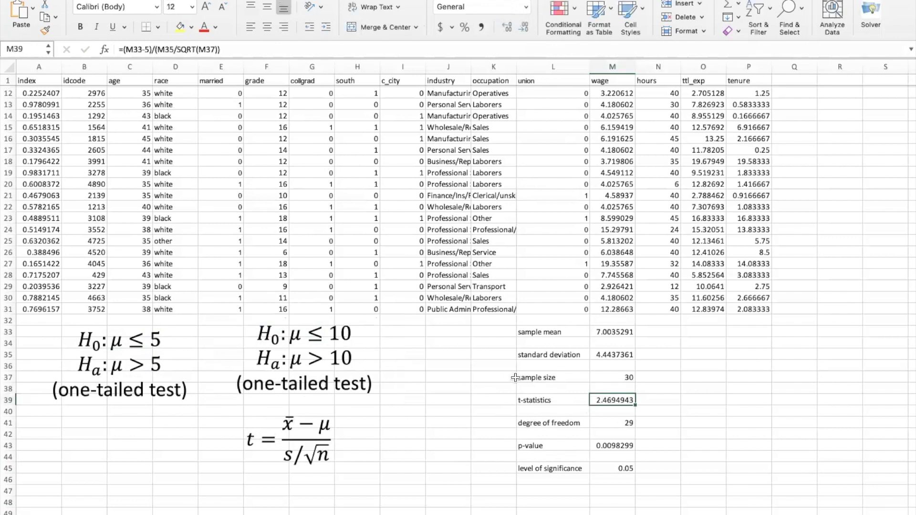
left_click(147, 49)
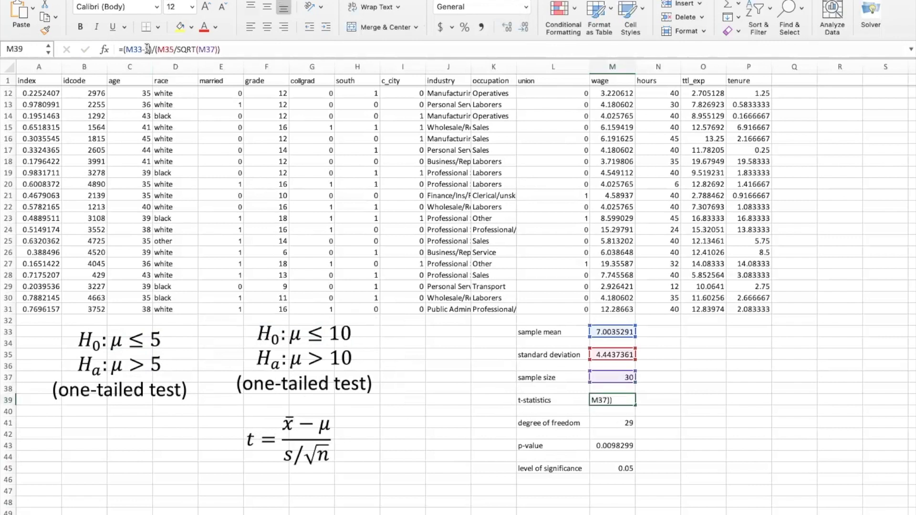
type("10")
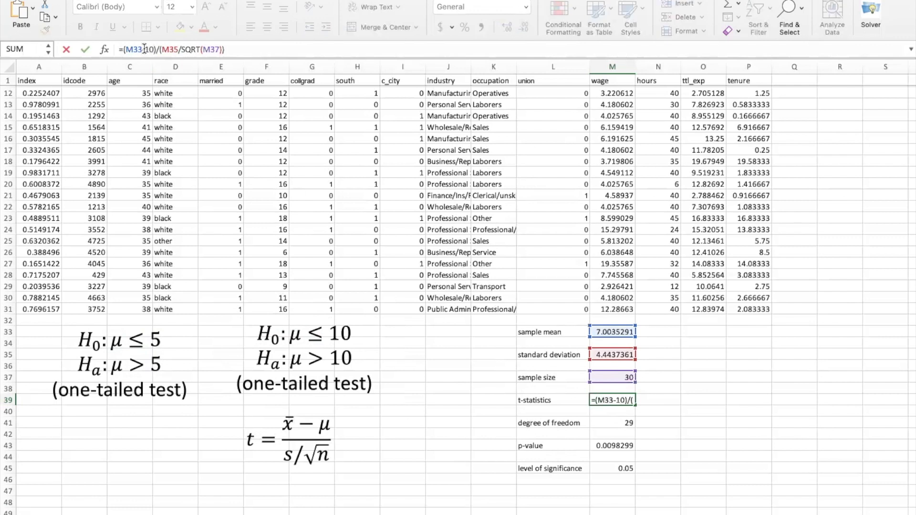
key("Return")
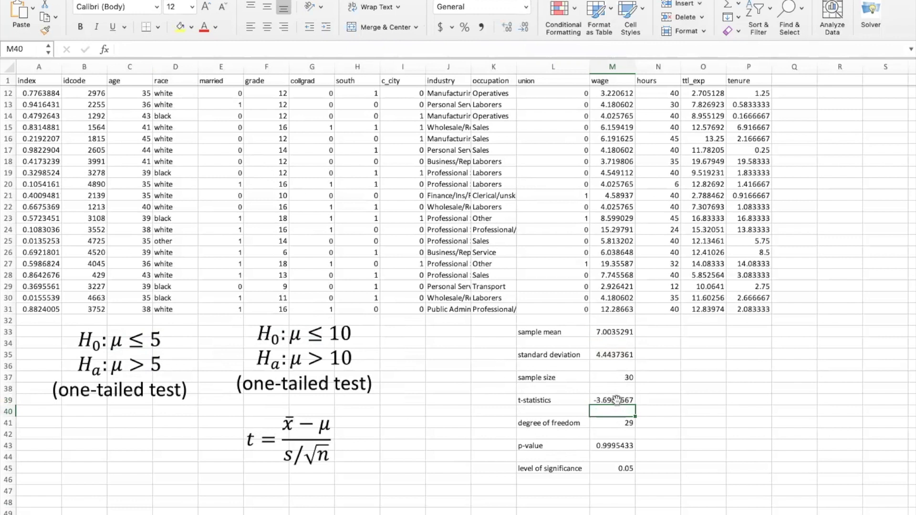
left_click(617, 400)
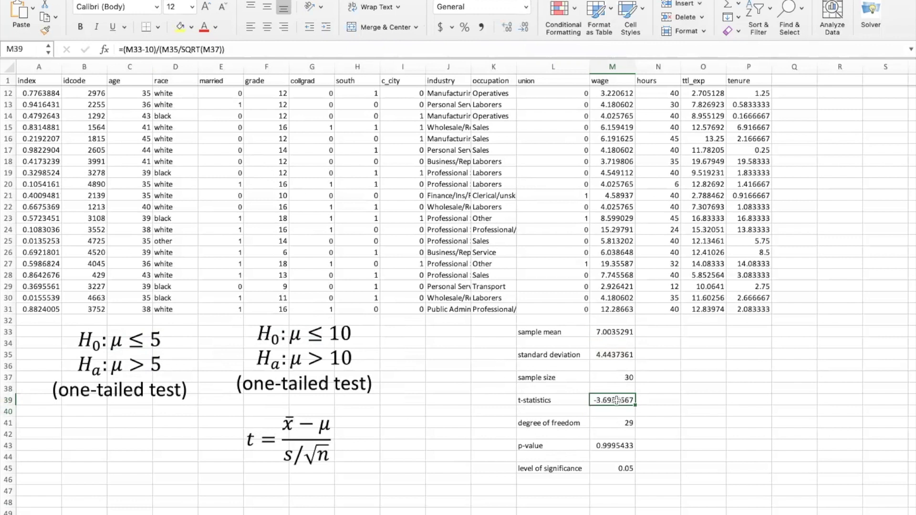
left_click(619, 425)
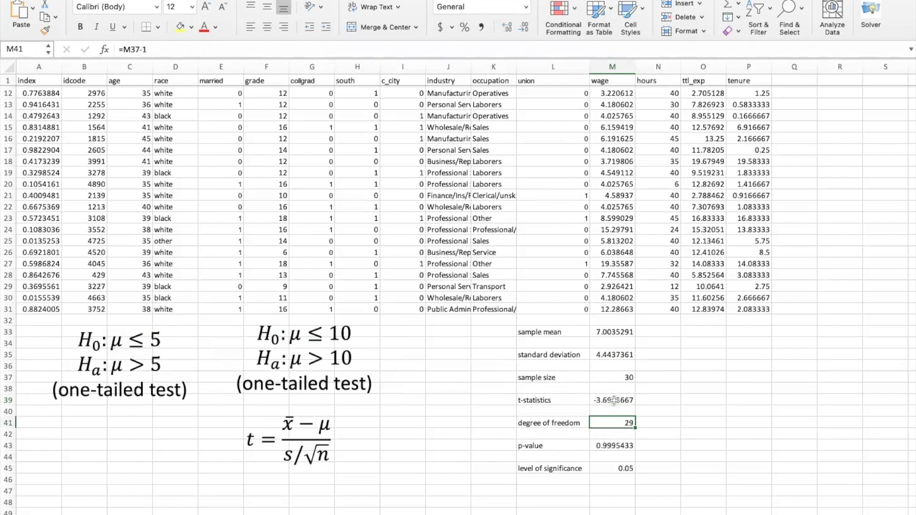
left_click(607, 447)
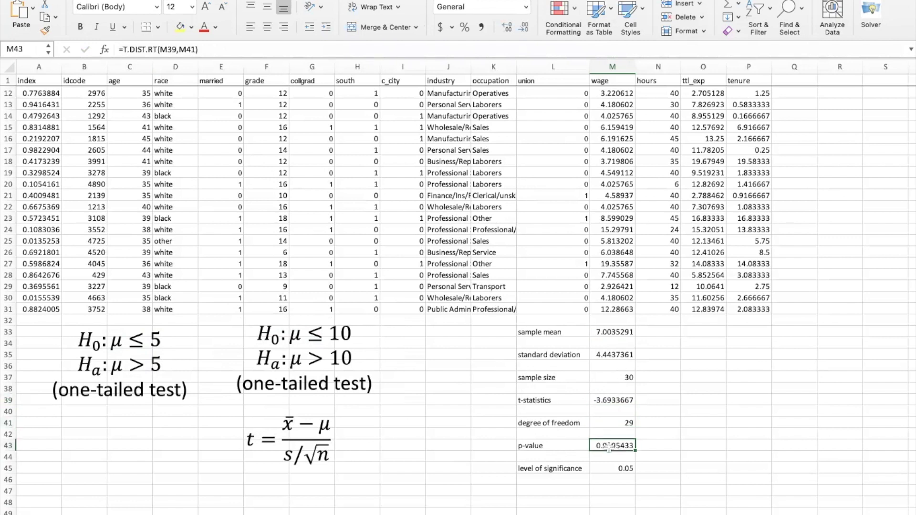